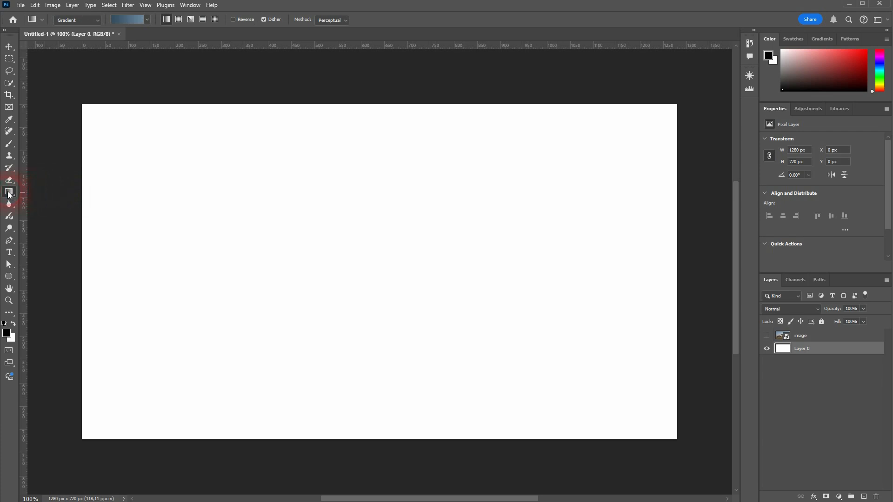
Switch to the Paint Bucket tool and fill Layer 0 with the black foreground colour
{"action": "right_click", "coordinate": [9, 195]}
{"action": "left_click", "coordinate": [59, 201]}
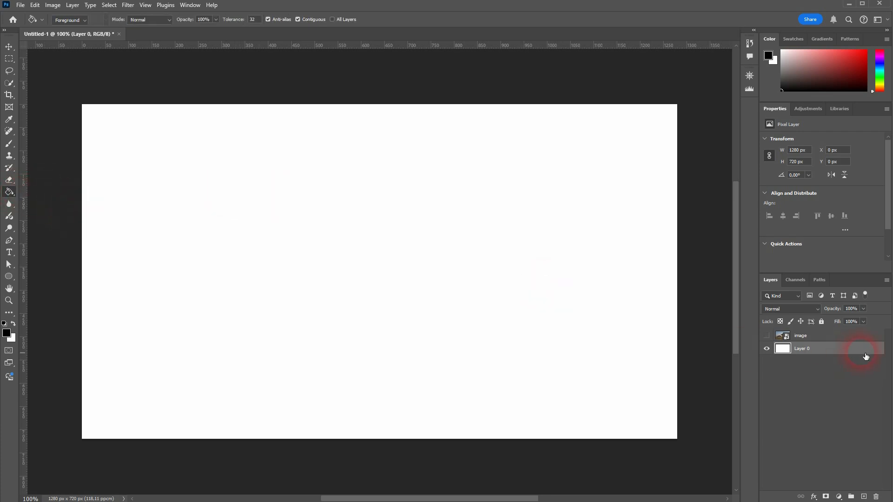
{"action": "left_click", "coordinate": [802, 337]}
{"action": "left_click", "coordinate": [809, 349]}
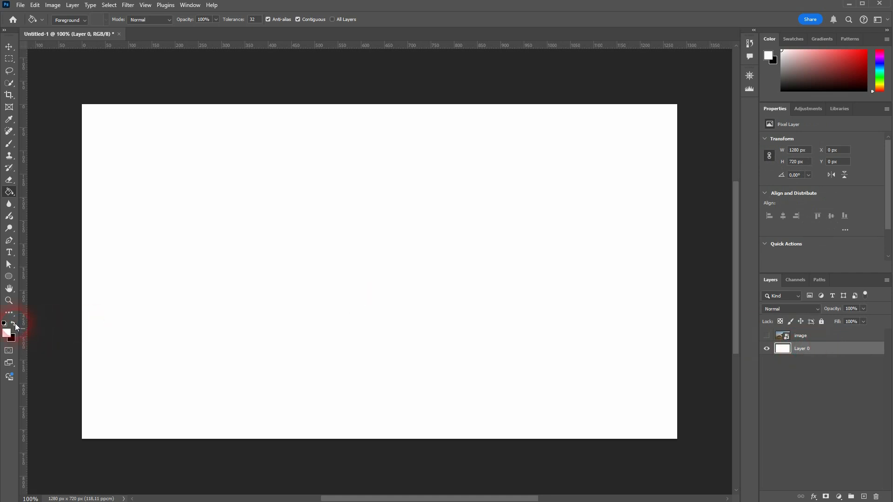
{"action": "left_click", "coordinate": [191, 331]}
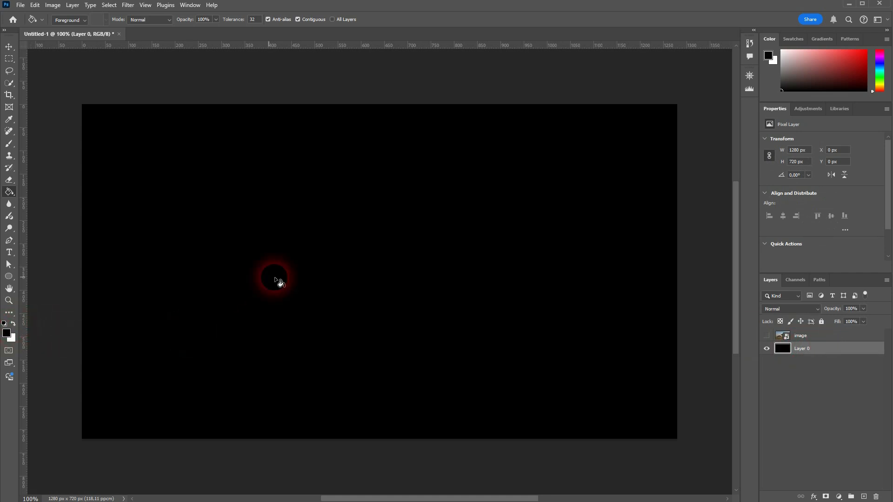
Swap foreground and background colours and fill the canvas with white
{"action": "left_click", "coordinate": [13, 324]}
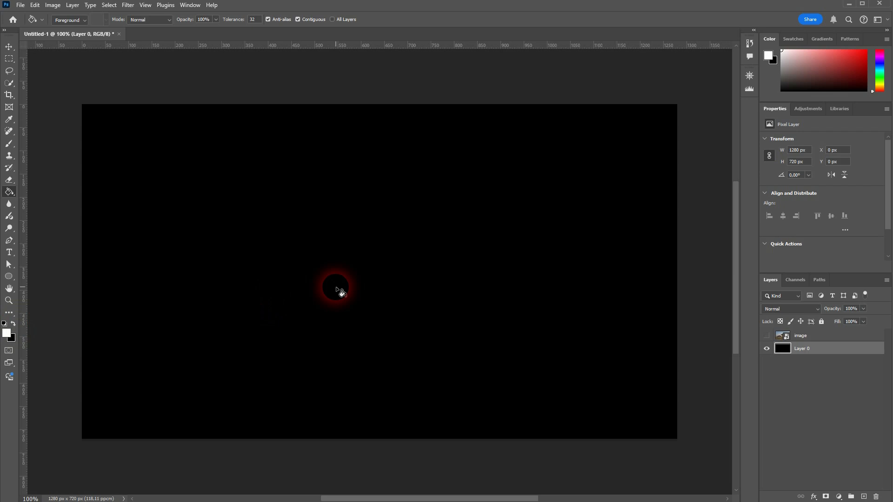
{"action": "left_click", "coordinate": [336, 289]}
Pick a red foreground colour in the Color Picker and fill the canvas with red
{"action": "left_click", "coordinate": [7, 333]}
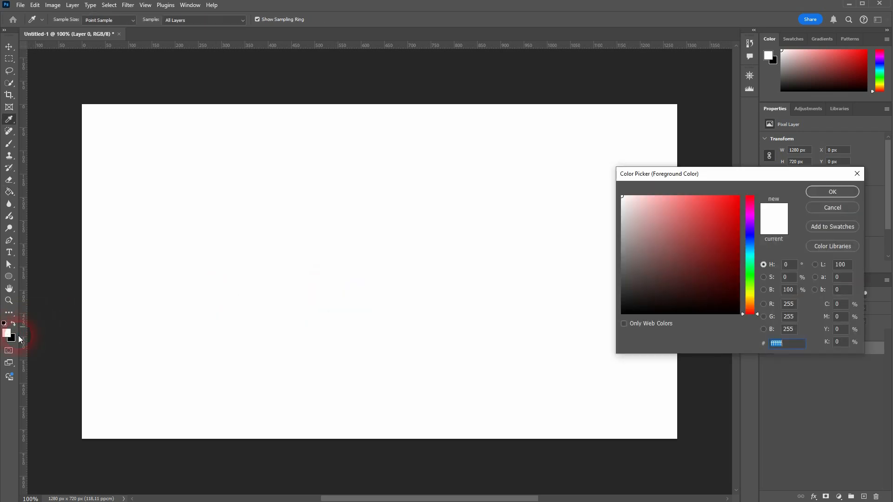
{"action": "left_click_drag", "start_coordinate": [695, 267], "coordinate": [813, 180]}
{"action": "left_click", "coordinate": [827, 190]}
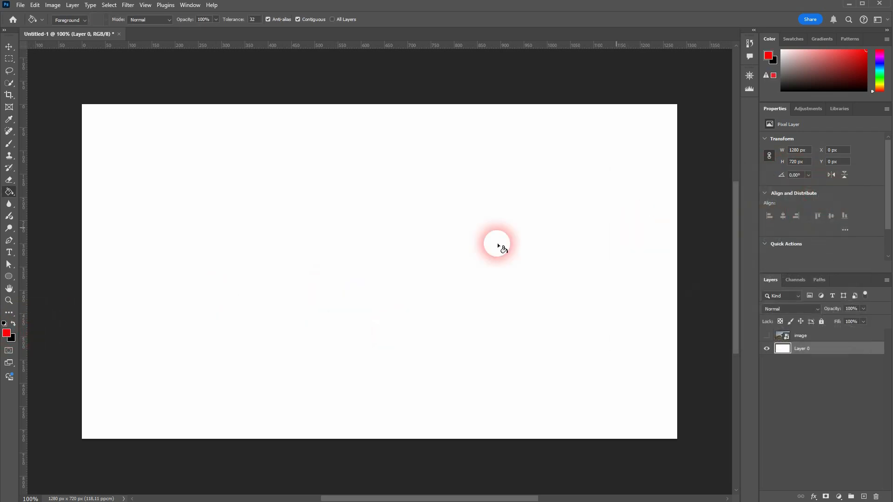
{"action": "left_click", "coordinate": [337, 256]}
Swap the colours so black is the foreground and fill the canvas black again
{"action": "left_click", "coordinate": [14, 324]}
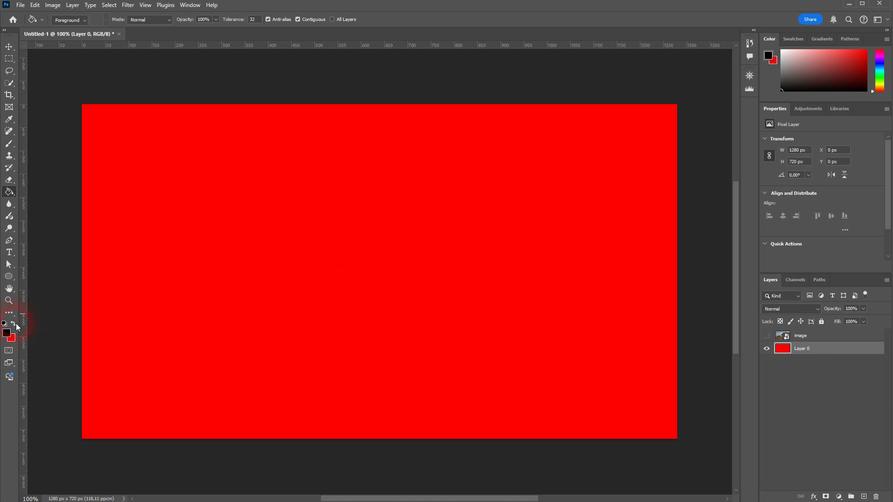
{"action": "left_click", "coordinate": [198, 320]}
{"action": "left_click", "coordinate": [73, 308]}
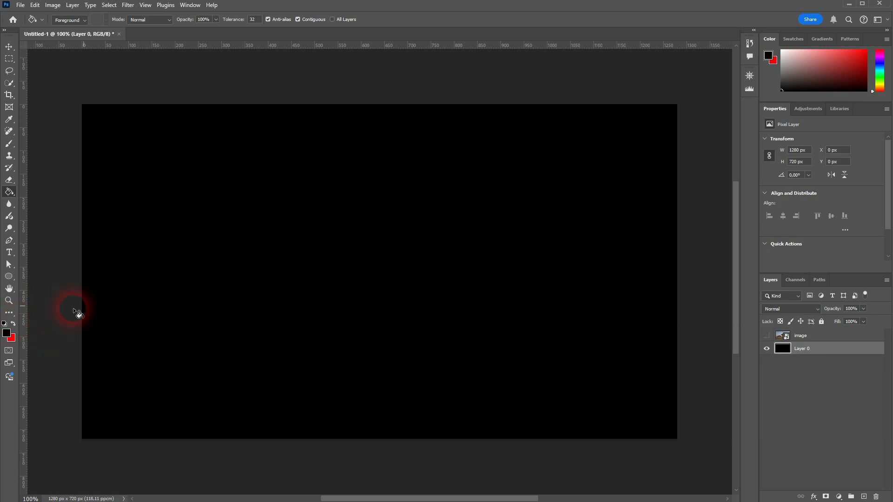
Reset the default colours, fill the canvas with white, and swap back to a black foreground
{"action": "left_click", "coordinate": [14, 323]}
{"action": "left_click", "coordinate": [5, 323]}
{"action": "left_click", "coordinate": [13, 322]}
{"action": "left_click", "coordinate": [208, 322]}
{"action": "left_click", "coordinate": [13, 324]}
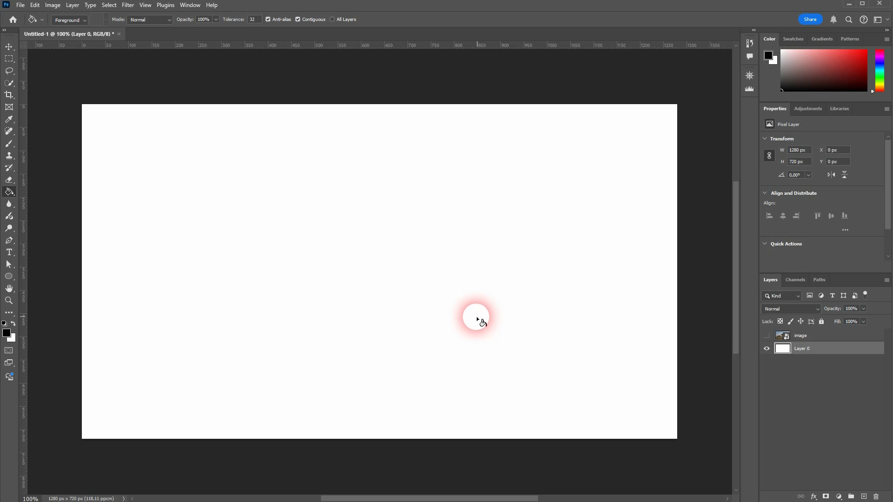
Draw a rectangular selection about 542 × 459 px in the right half of the canvas
{"action": "left_click", "coordinate": [9, 60]}
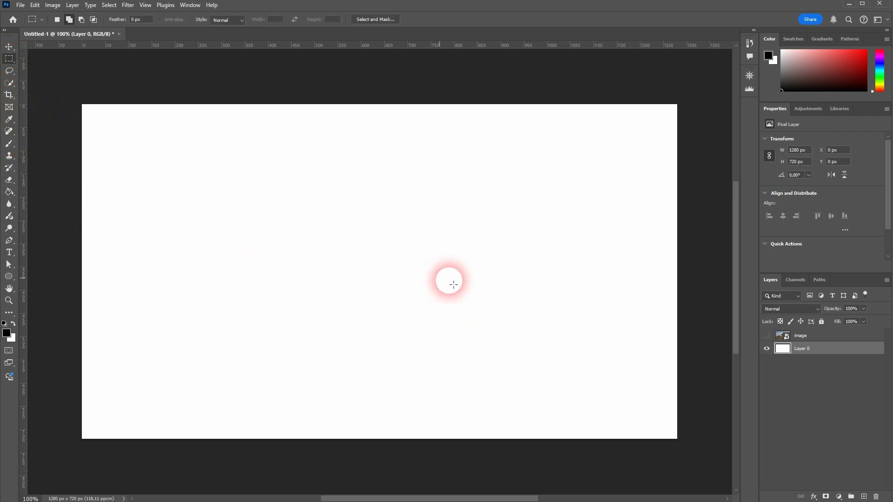
{"action": "left_click_drag", "start_coordinate": [346, 175], "coordinate": [597, 386]}
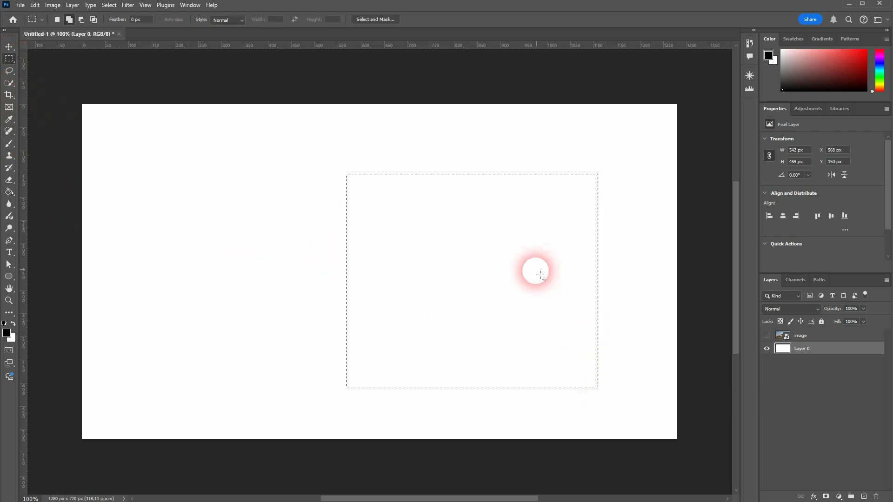
Add a new layer, fill the rectangular selection with black using the Paint Bucket, and deselect
{"action": "left_click", "coordinate": [864, 497]}
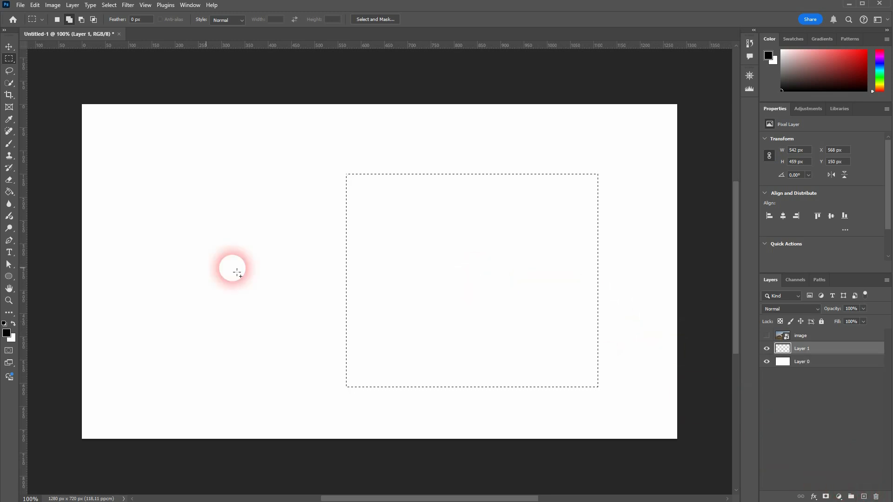
{"action": "left_click", "coordinate": [13, 190]}
{"action": "left_click", "coordinate": [473, 276]}
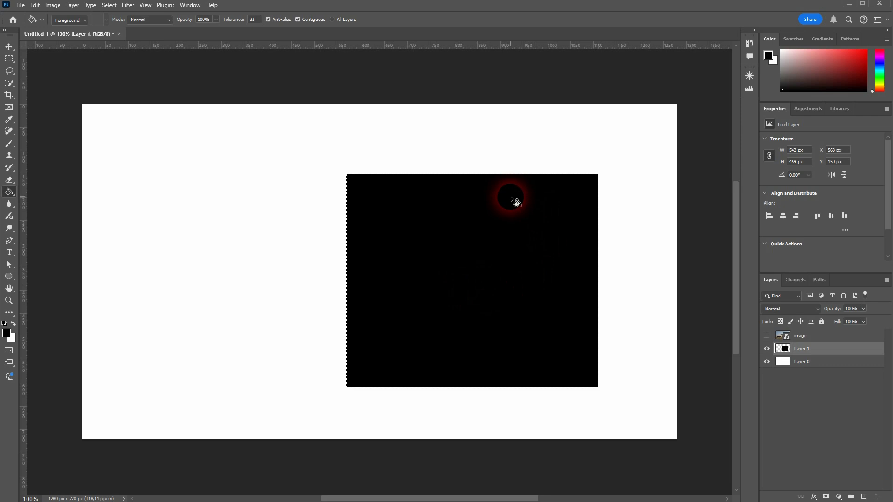
{"action": "key", "text": "ctrl+d"}
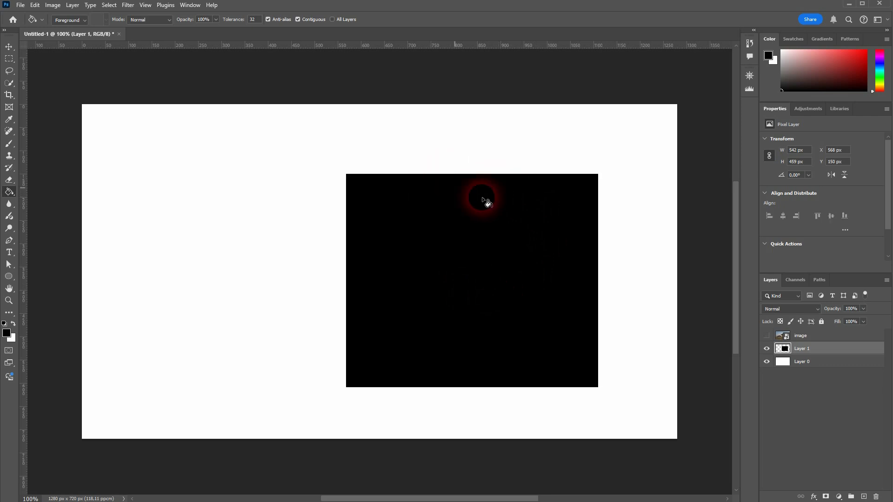
Hide and show Layer 1 to compare the black rectangle with the background
{"action": "left_click", "coordinate": [766, 348]}
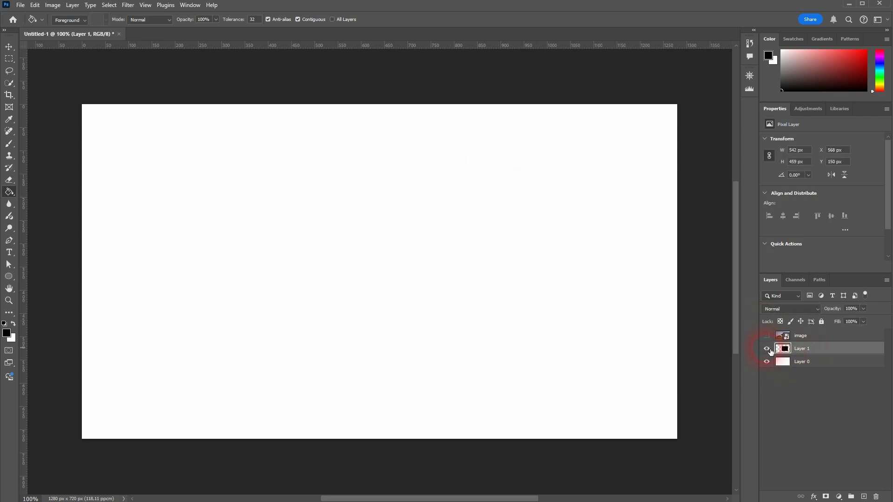
{"action": "left_click", "coordinate": [766, 348]}
{"action": "left_click", "coordinate": [114, 6]}
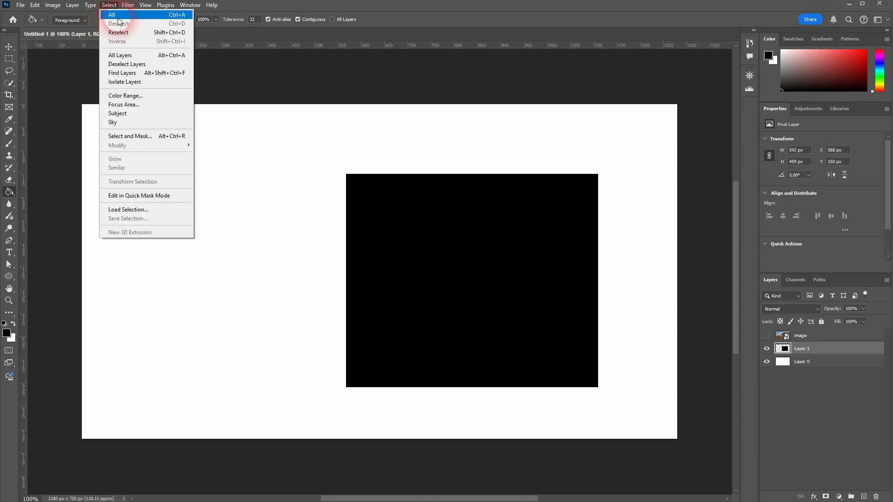
{"action": "left_click", "coordinate": [474, 32]}
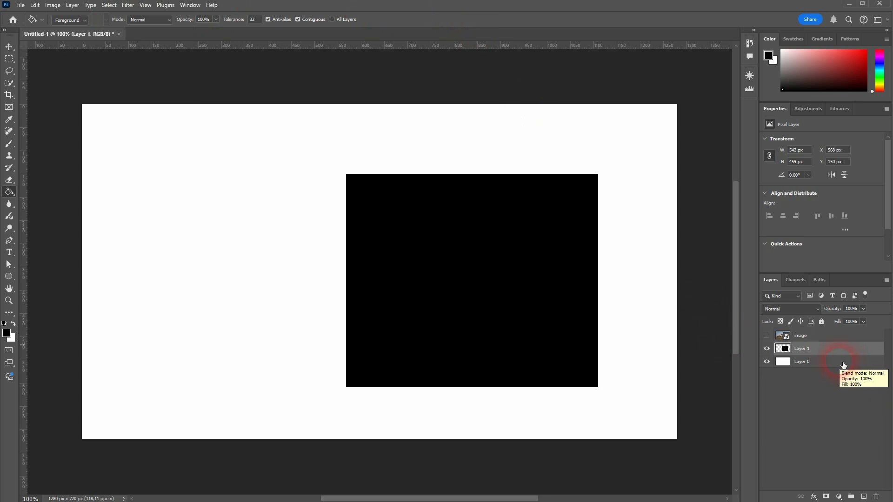
Delete Layer 1 with the black rectangle
{"action": "key", "text": "v"}
{"action": "left_click", "coordinate": [875, 497]}
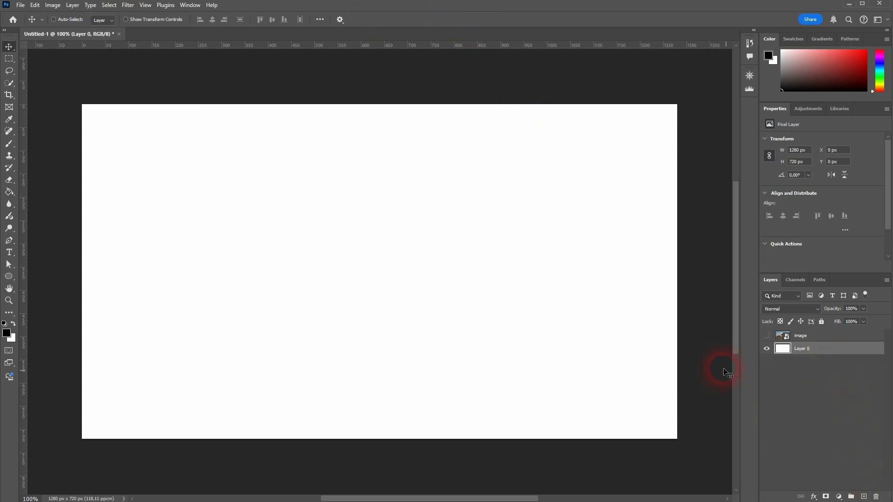
Draw a closed six-point polygon path with the Pen tool in Path mode across the canvas
{"action": "left_click", "coordinate": [9, 241]}
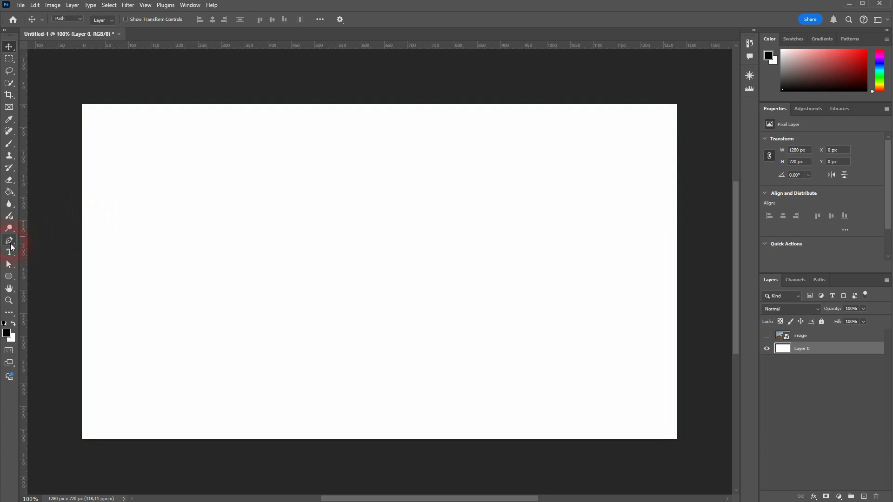
{"action": "left_click", "coordinate": [80, 19]}
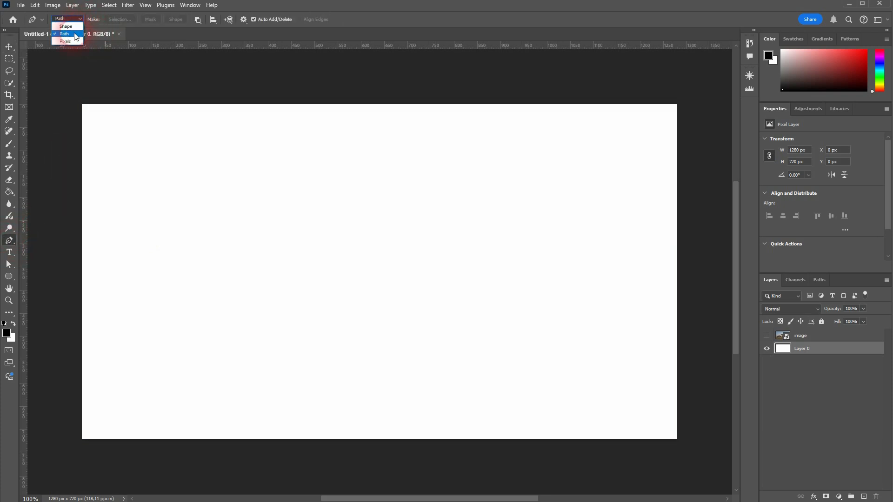
{"action": "left_click", "coordinate": [65, 33]}
{"action": "left_click", "coordinate": [188, 224]}
{"action": "left_click", "coordinate": [421, 164]}
{"action": "left_click", "coordinate": [559, 218]}
{"action": "left_click", "coordinate": [521, 305]}
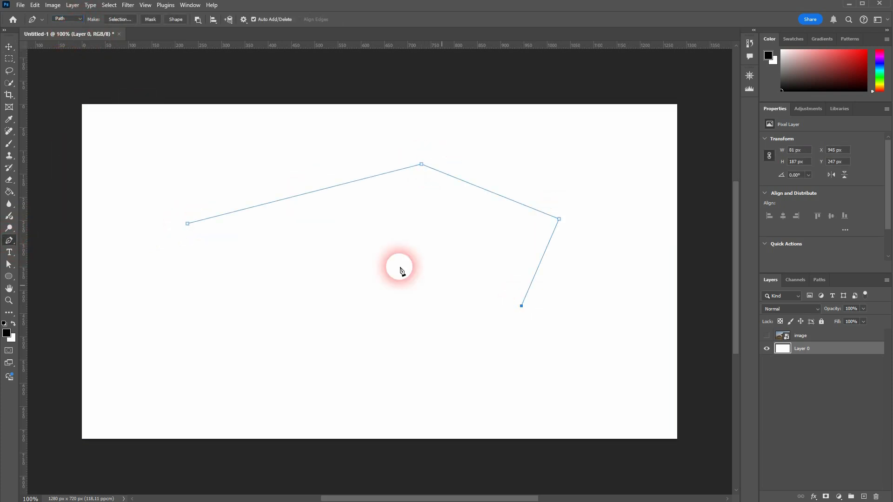
{"action": "left_click", "coordinate": [350, 229]}
{"action": "left_click", "coordinate": [258, 346]}
{"action": "left_click", "coordinate": [187, 223]}
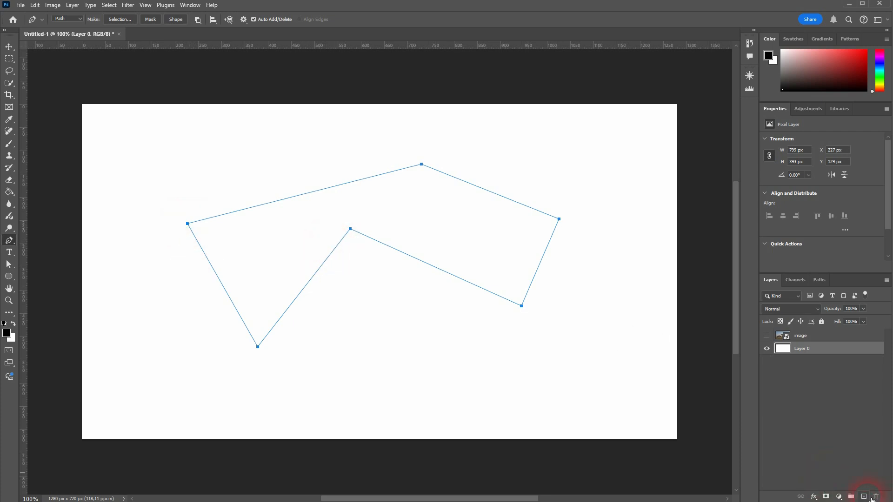
Add a new layer, try filling it with the Paint Bucket, and undo the fill
{"action": "left_click", "coordinate": [864, 497]}
{"action": "left_click", "coordinate": [10, 191]}
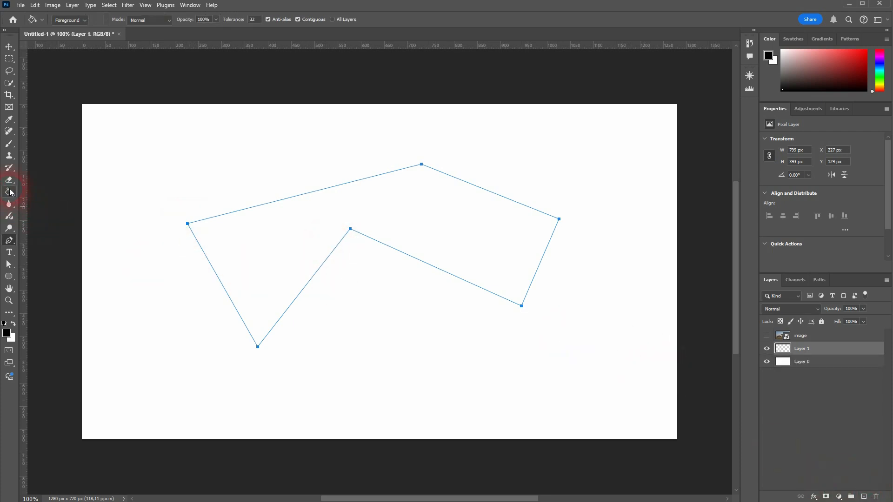
{"action": "left_click", "coordinate": [324, 224]}
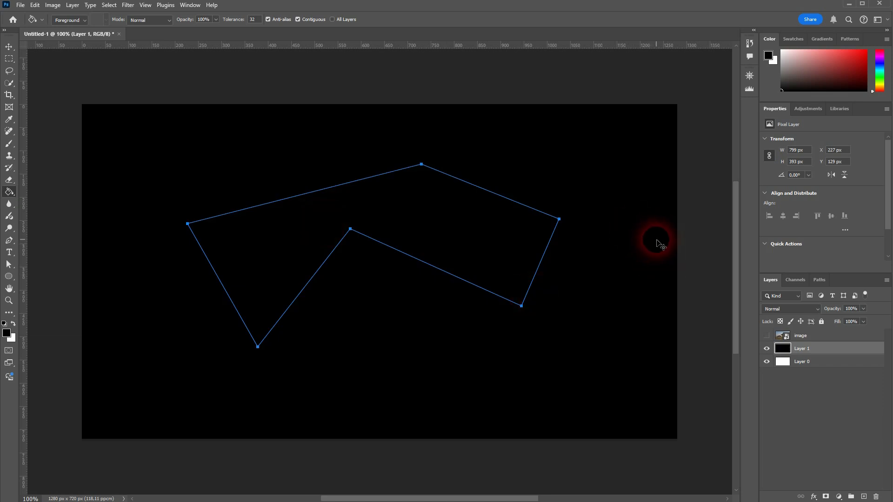
{"action": "key", "text": "ctrl+z"}
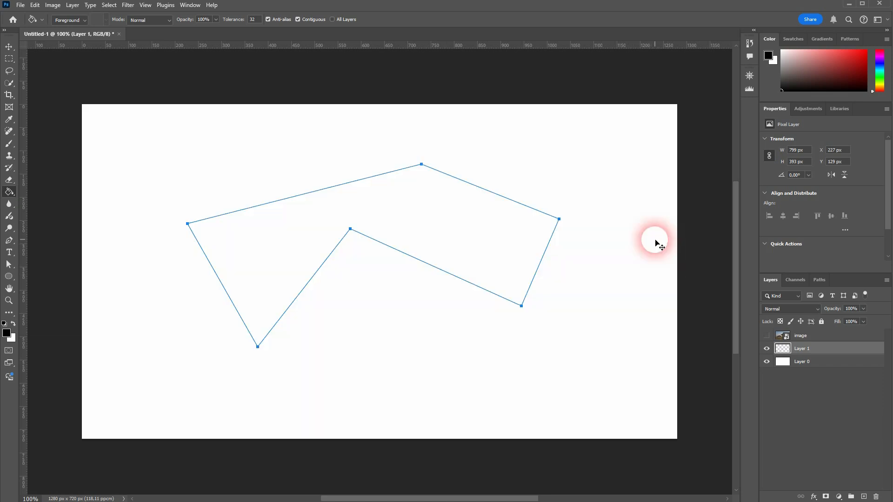
Convert the pen path into a selection with Make Selection using a 0 px feather radius
{"action": "left_click", "coordinate": [10, 241]}
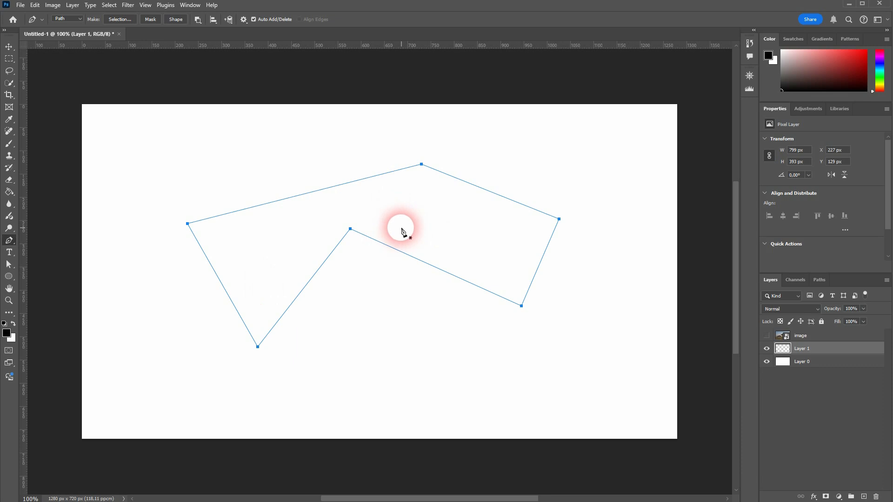
{"action": "right_click", "coordinate": [380, 216]}
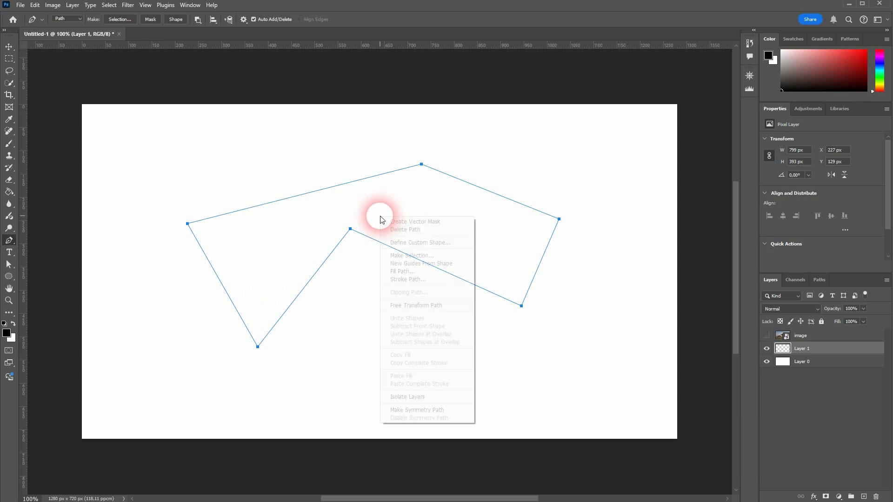
{"action": "left_click", "coordinate": [444, 259]}
{"action": "left_click_drag", "start_coordinate": [295, 30], "coordinate": [155, 58]}
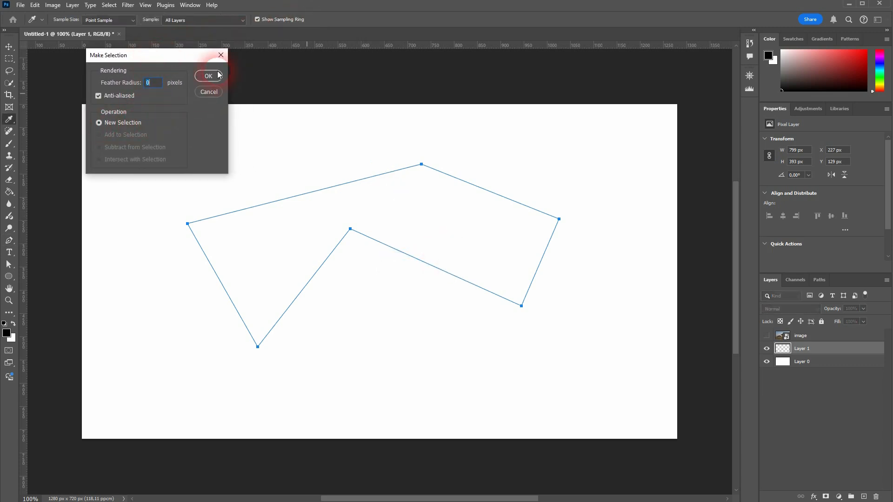
{"action": "left_click", "coordinate": [157, 87]}
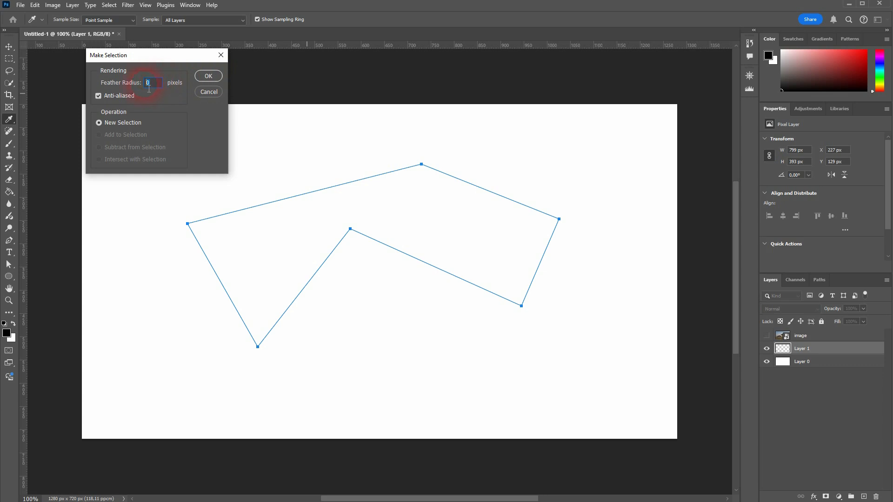
{"action": "left_click", "coordinate": [208, 77]}
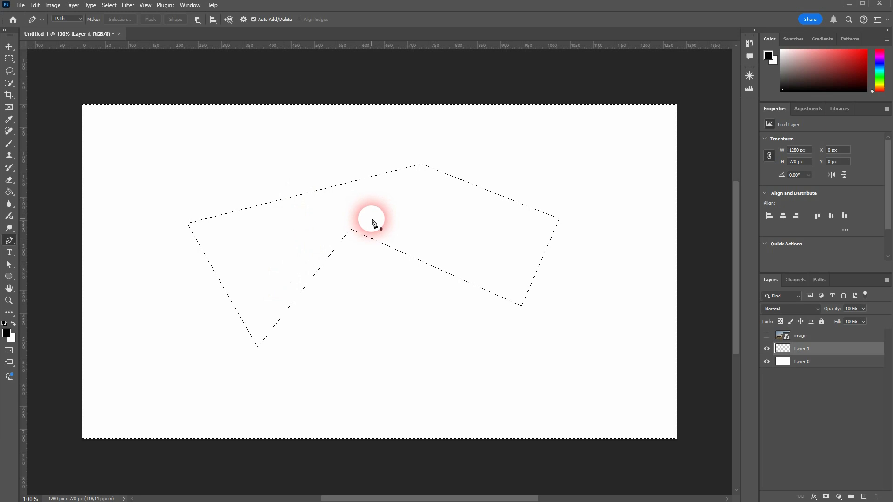
Try filling the selection with black using the Paint Bucket, then undo it
{"action": "left_click", "coordinate": [9, 192]}
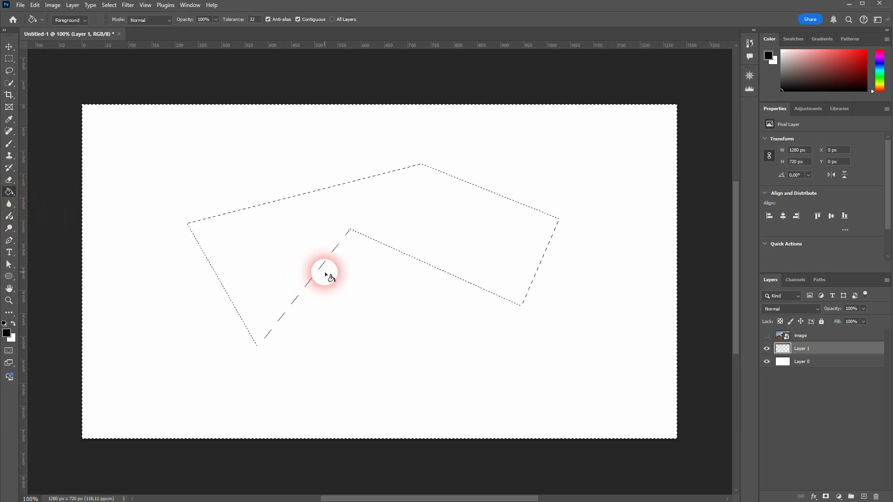
{"action": "left_click", "coordinate": [296, 256]}
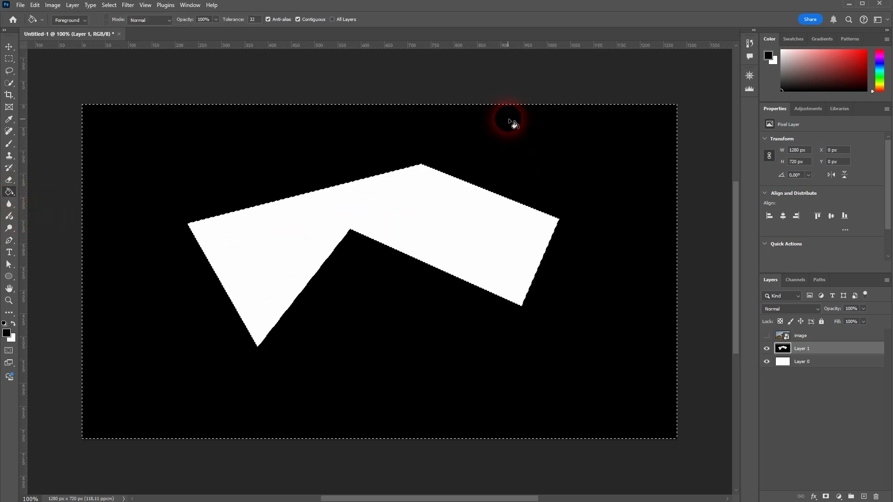
{"action": "key", "text": "ctrl+z"}
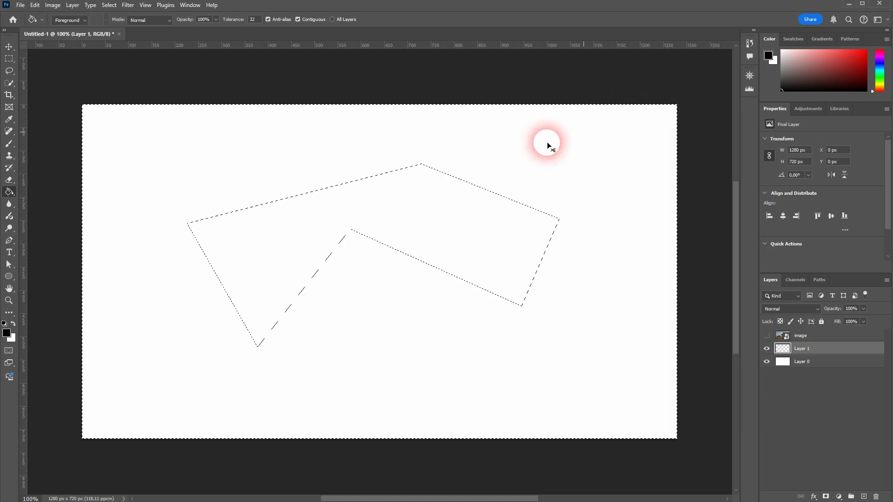
Invert the selection and fill the polygon shape with black on Layer 1
{"action": "left_click", "coordinate": [108, 5]}
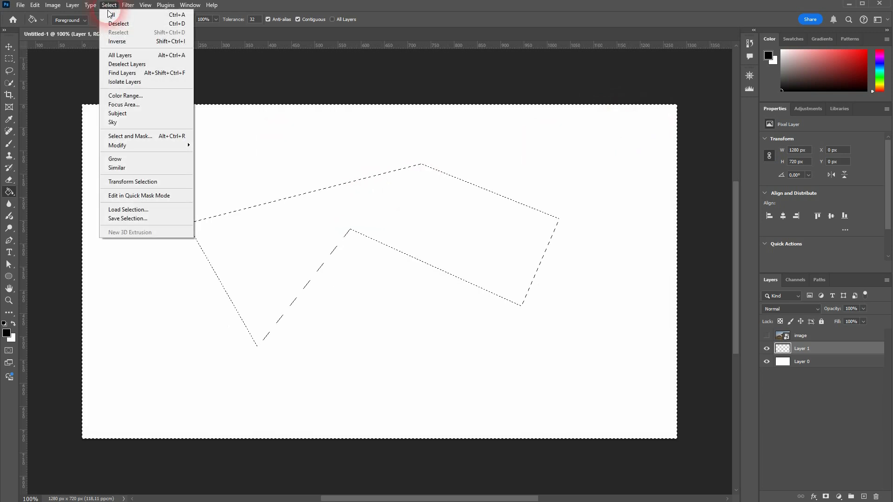
{"action": "left_click", "coordinate": [119, 43]}
{"action": "left_click", "coordinate": [266, 251]}
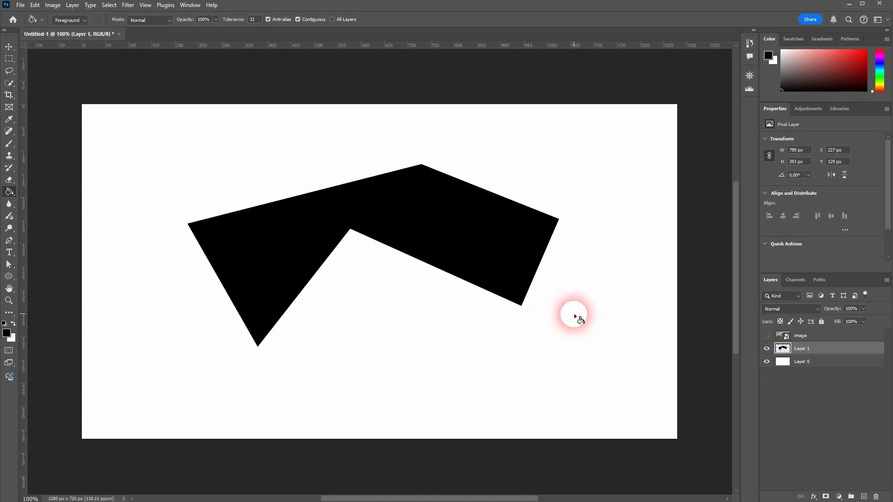
Select Layer 0 and set the foreground colour to ff0000
{"action": "left_click", "coordinate": [800, 362]}
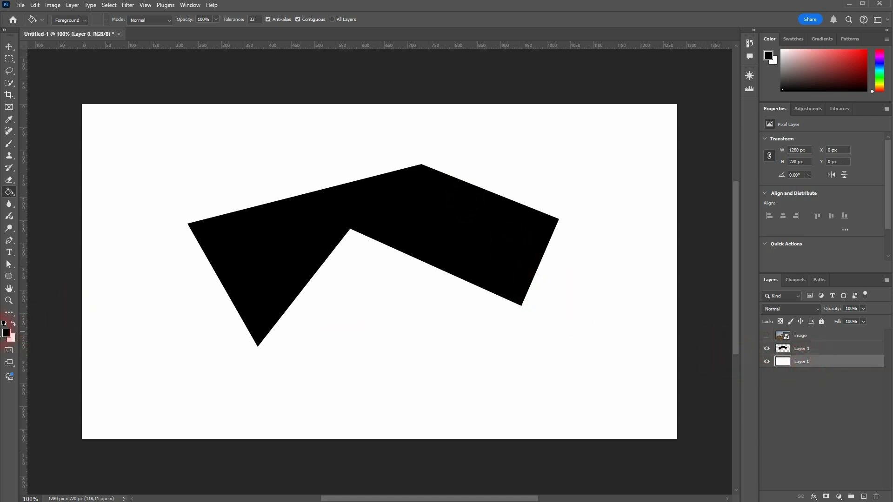
{"action": "left_click", "coordinate": [6, 333]}
{"action": "type", "text": "ff0000"}
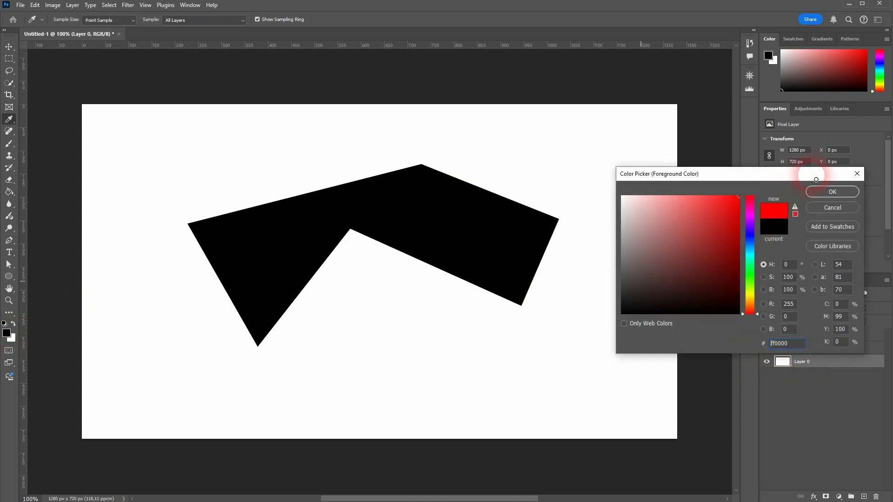
{"action": "left_click", "coordinate": [832, 192]}
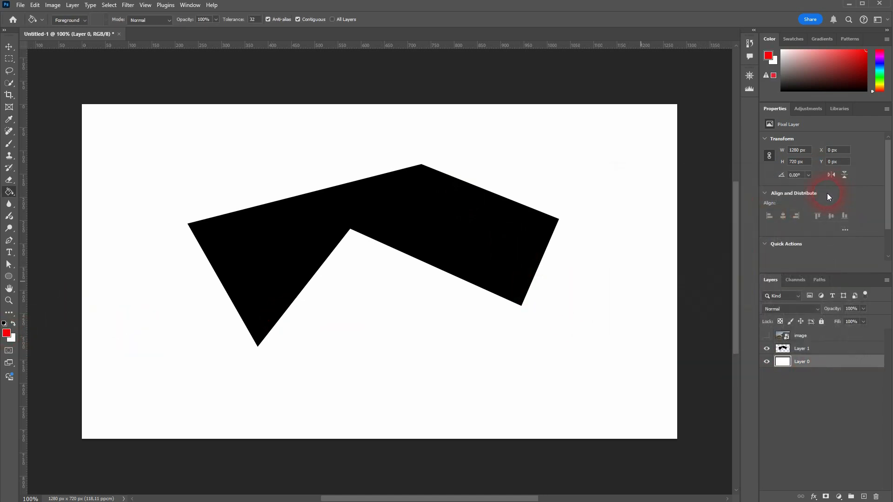
Try filling the background layer with red using the Paint Bucket, then undo the fill
{"action": "left_click", "coordinate": [644, 174]}
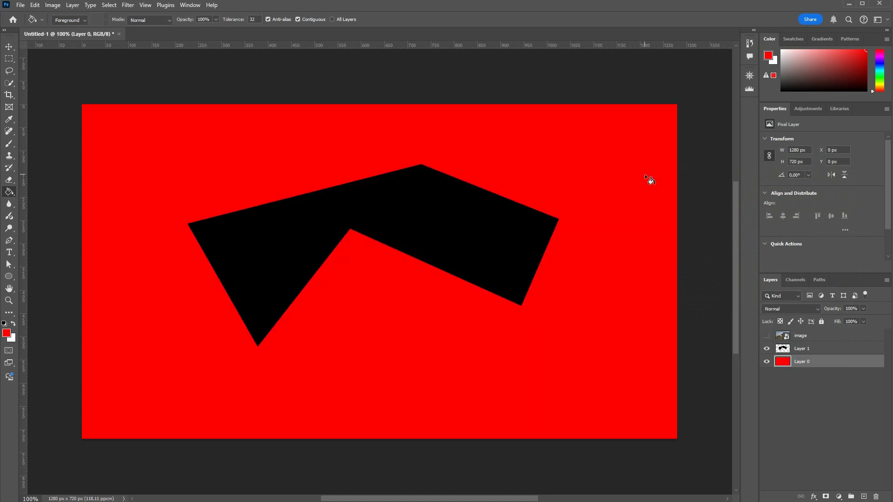
{"action": "key", "text": "ctrl+z"}
Delete Layer 1 containing the black polygon shape
{"action": "left_click", "coordinate": [799, 350]}
{"action": "left_click", "coordinate": [876, 496]}
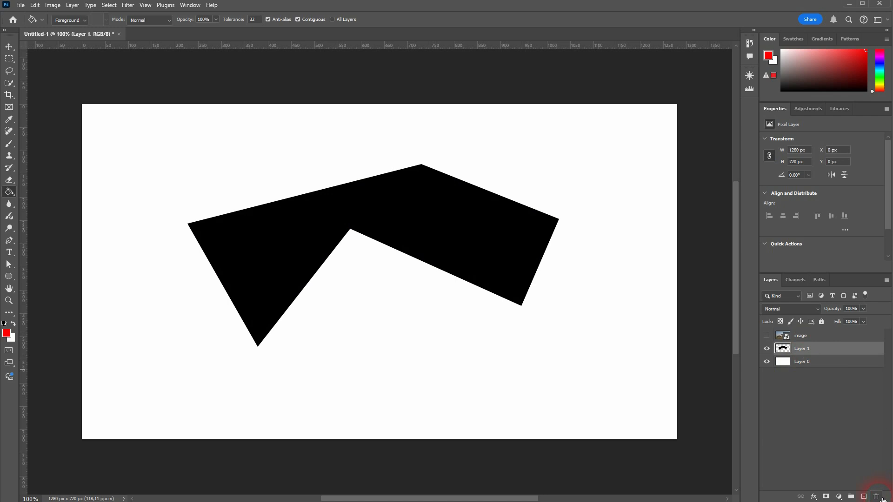
Add the text TEXT COLOR on the canvas with the Type tool and commit it
{"action": "left_click", "coordinate": [9, 251]}
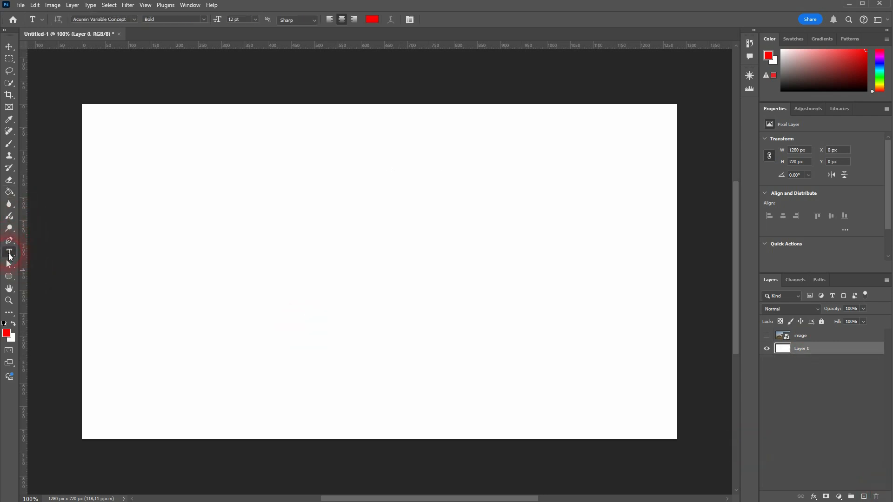
{"action": "left_click", "coordinate": [278, 248]}
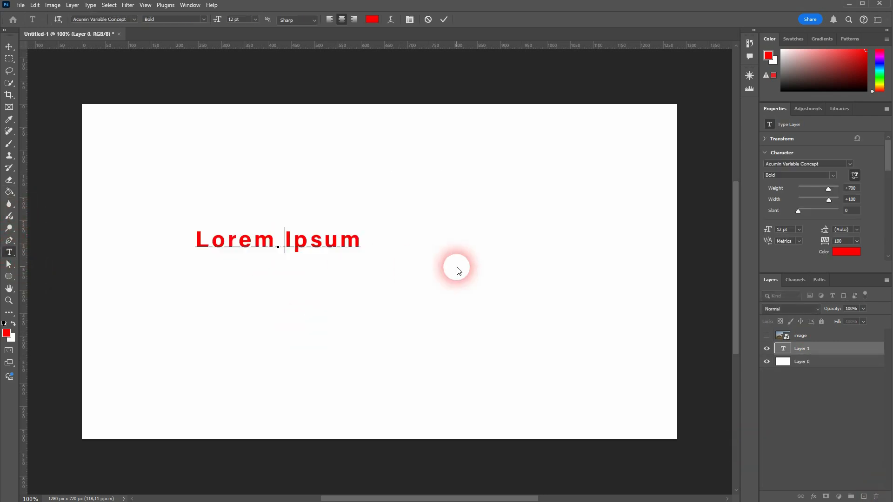
{"action": "type", "text": "TEXT COLOR"}
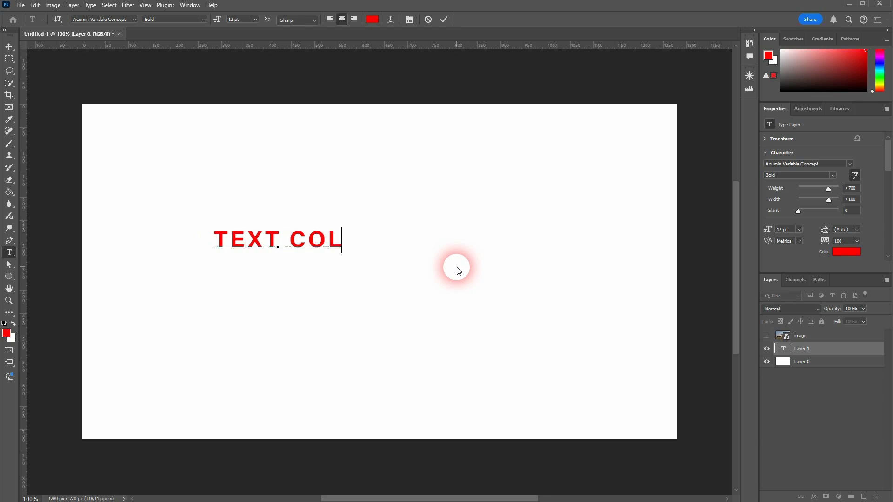
{"action": "left_click", "coordinate": [9, 46]}
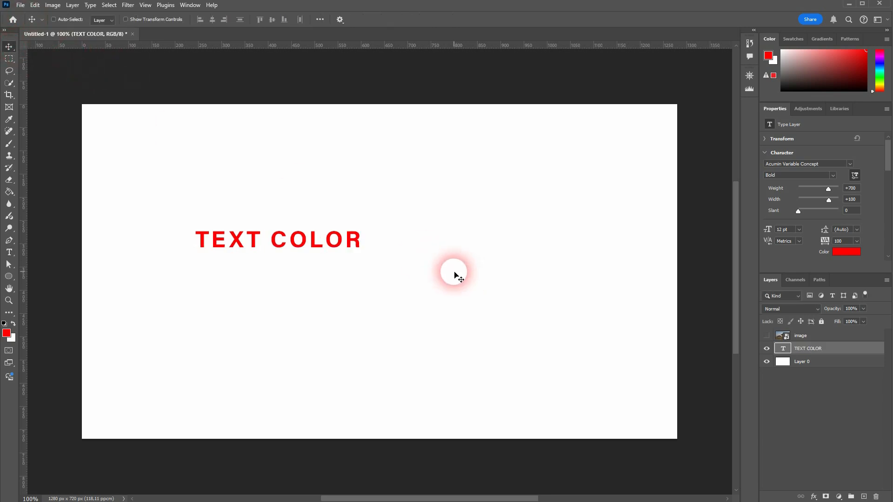
Set the text size to 50 pt
{"action": "left_click", "coordinate": [774, 231]}
{"action": "type", "text": "50"}
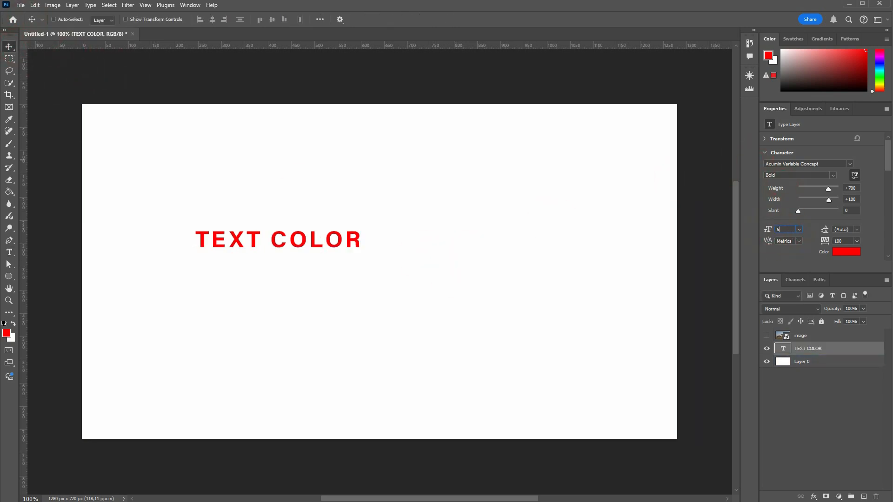
{"action": "left_click", "coordinate": [308, 205]}
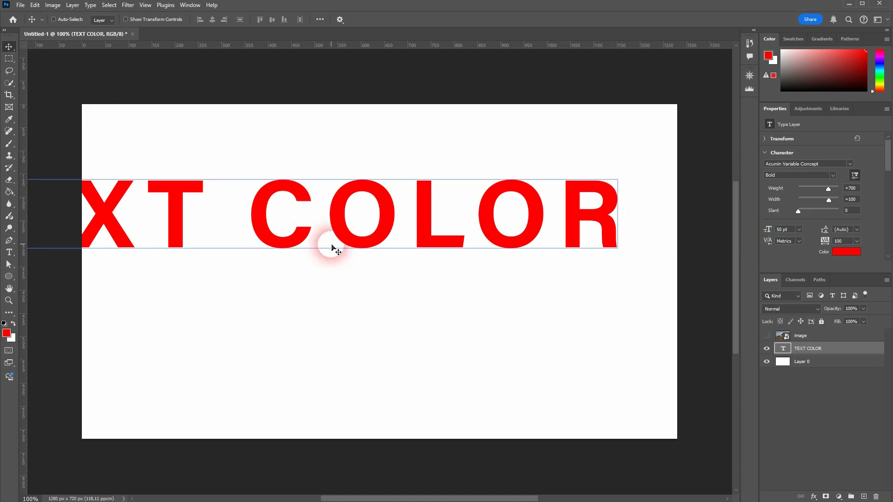
Set the text size to 40 pt and move the text to the middle of the canvas
{"action": "left_click", "coordinate": [781, 230]}
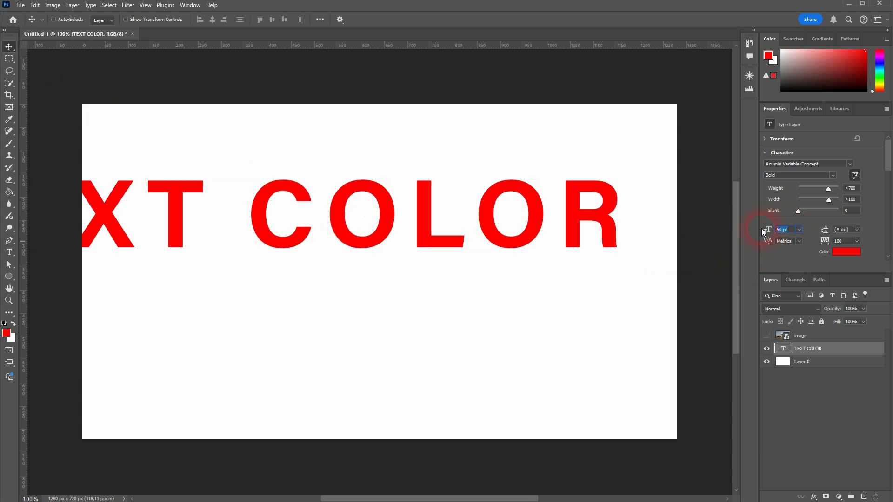
{"action": "type", "text": "40"}
{"action": "left_click", "coordinate": [619, 212]}
{"action": "left_click_drag", "start_coordinate": [160, 215], "coordinate": [261, 260]}
Reset the foreground colour to black and rasterize the type layer to fill it with the Paint Bucket
{"action": "left_click", "coordinate": [9, 192]}
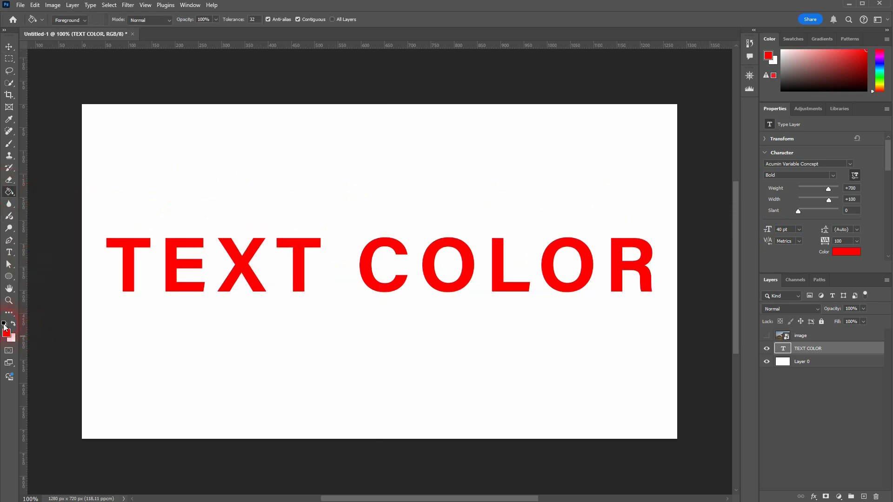
{"action": "left_click", "coordinate": [5, 325]}
{"action": "left_click", "coordinate": [132, 249]}
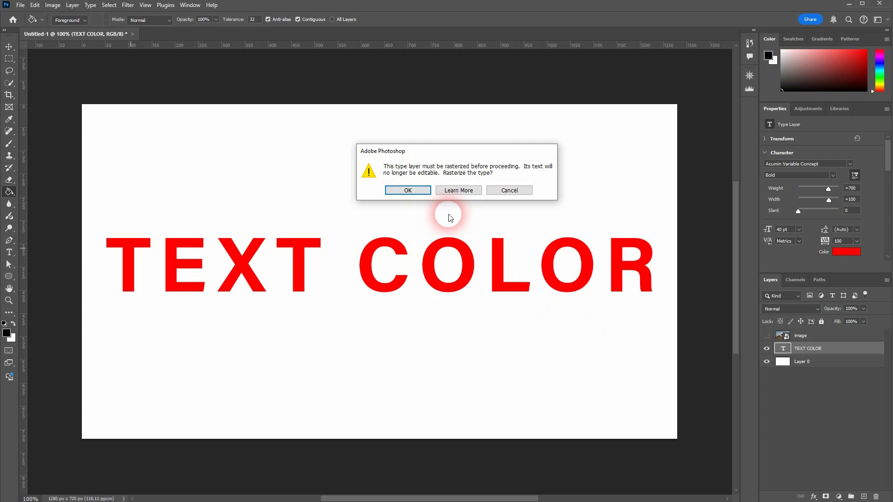
{"action": "left_click", "coordinate": [405, 190]}
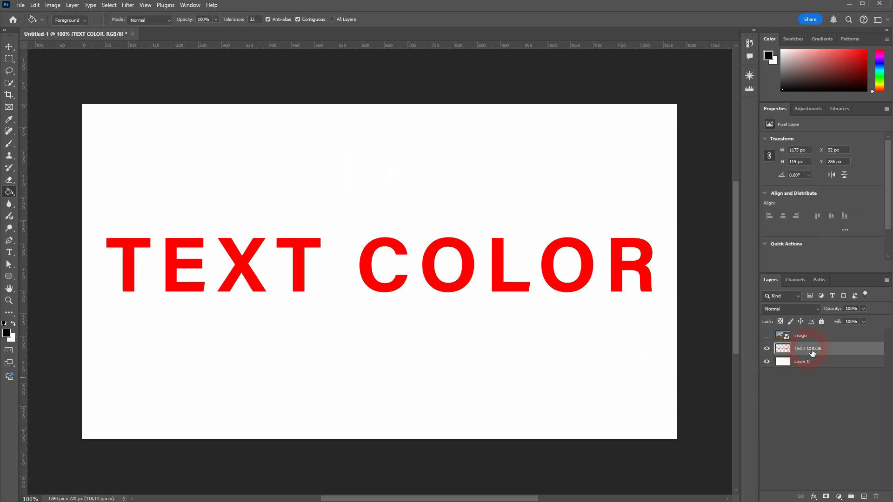
Fill the letters T, E and X of TEXT and C, L and R of COLOR with black
{"action": "left_click", "coordinate": [129, 260]}
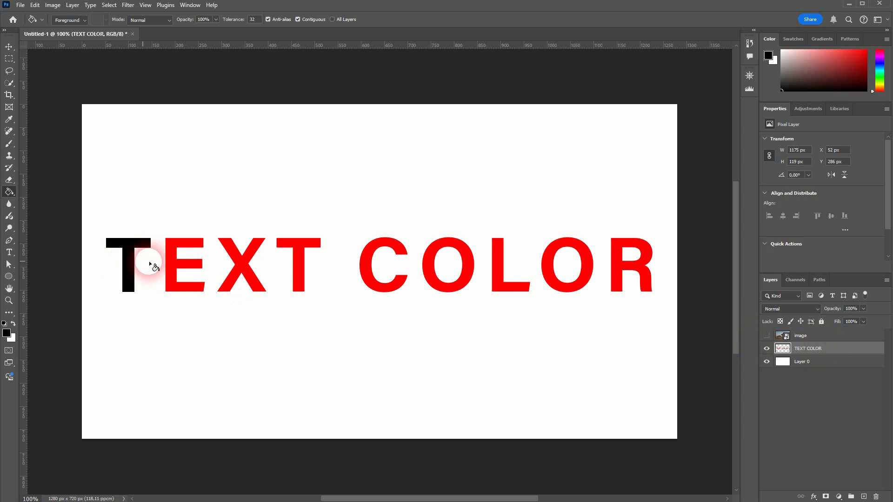
{"action": "left_click", "coordinate": [171, 264]}
{"action": "left_click", "coordinate": [239, 264]}
{"action": "left_click", "coordinate": [363, 275]}
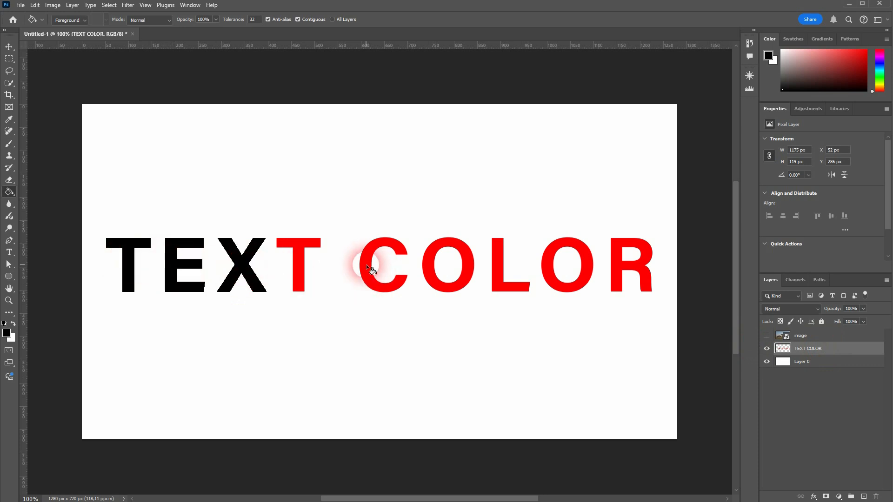
{"action": "left_click", "coordinate": [504, 266]}
{"action": "left_click", "coordinate": [612, 263]}
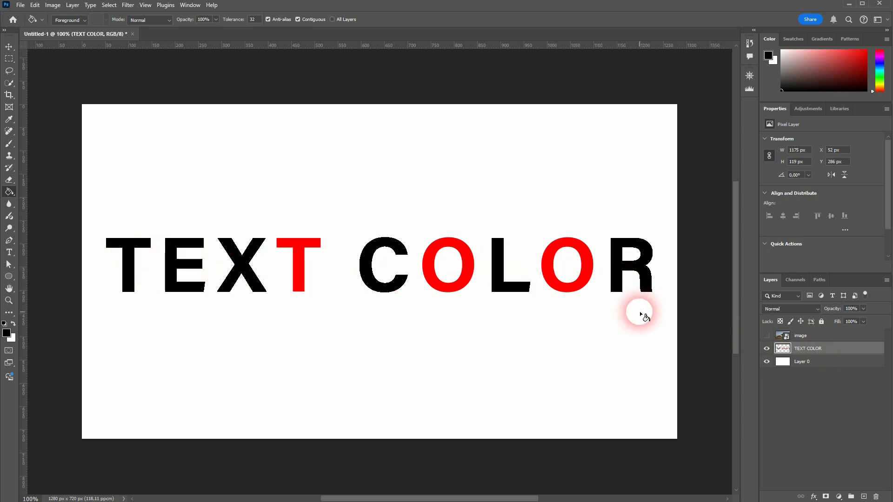
Set the foreground colour to blue 1800ff in the Color Picker
{"action": "left_click", "coordinate": [7, 331]}
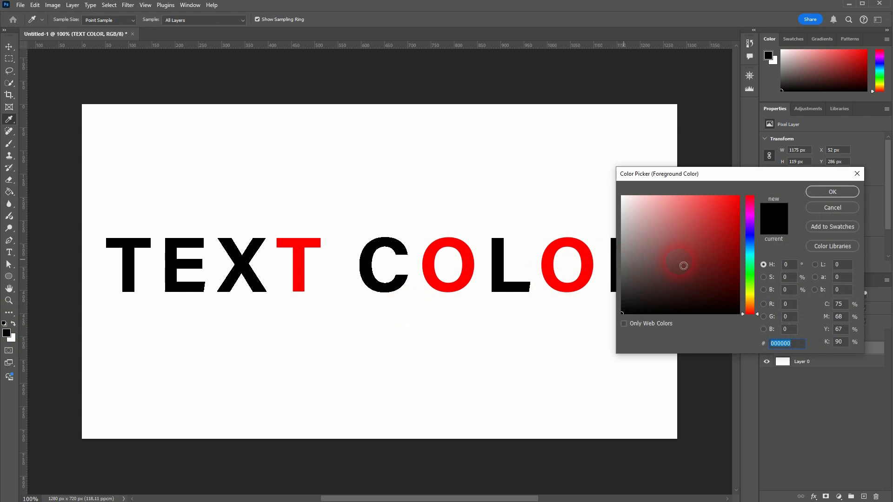
{"action": "left_click_drag", "start_coordinate": [712, 274], "coordinate": [761, 180]}
{"action": "left_click", "coordinate": [749, 230]}
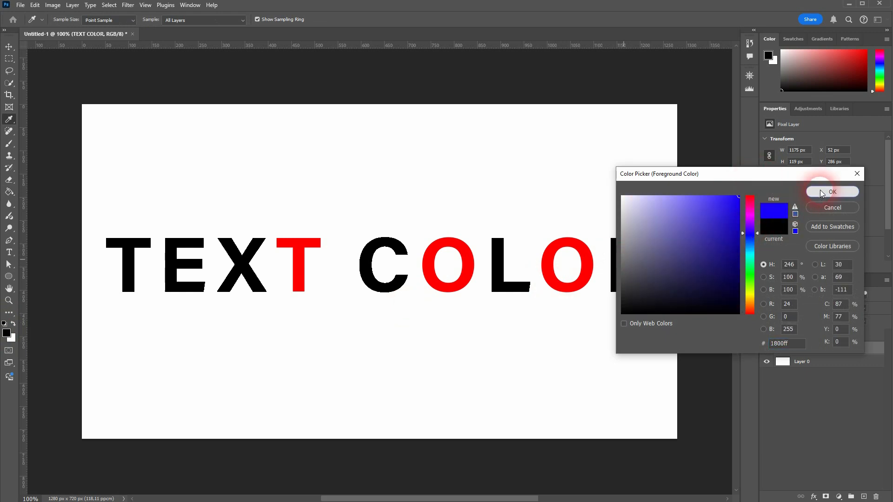
{"action": "left_click", "coordinate": [819, 190]}
Fill the first O of COLOR and the E of TEXT with blue
{"action": "left_click", "coordinate": [426, 263]}
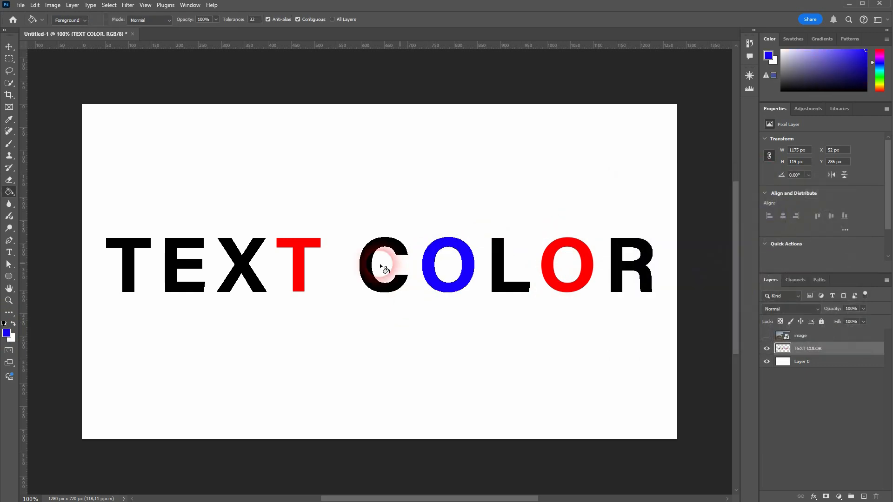
{"action": "left_click", "coordinate": [173, 261]}
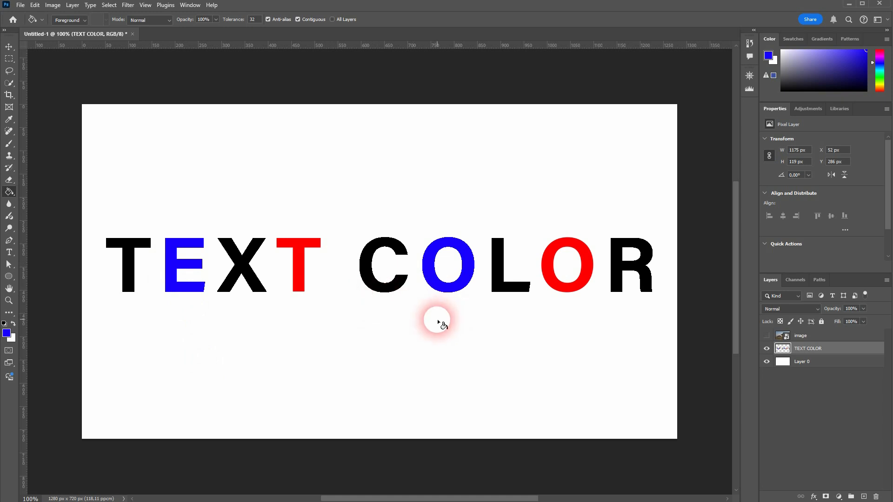
{"action": "left_click", "coordinate": [13, 48]}
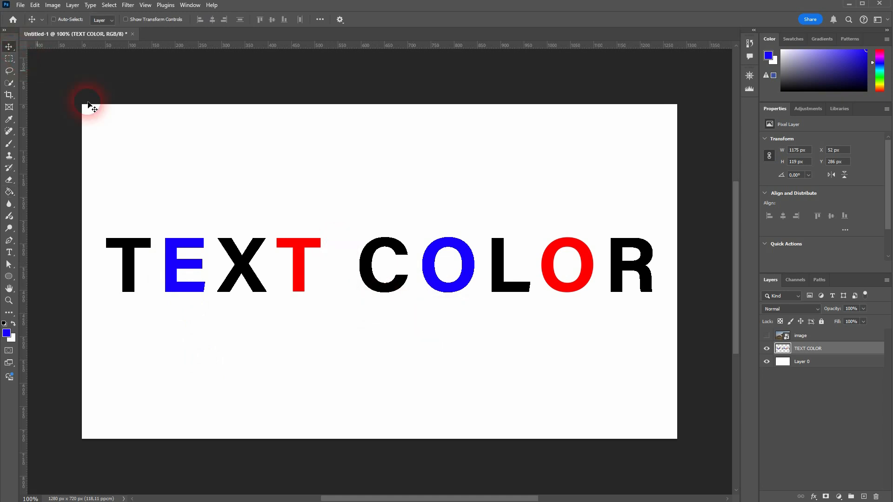
{"action": "left_click", "coordinate": [577, 239], "text": "ctrl"}
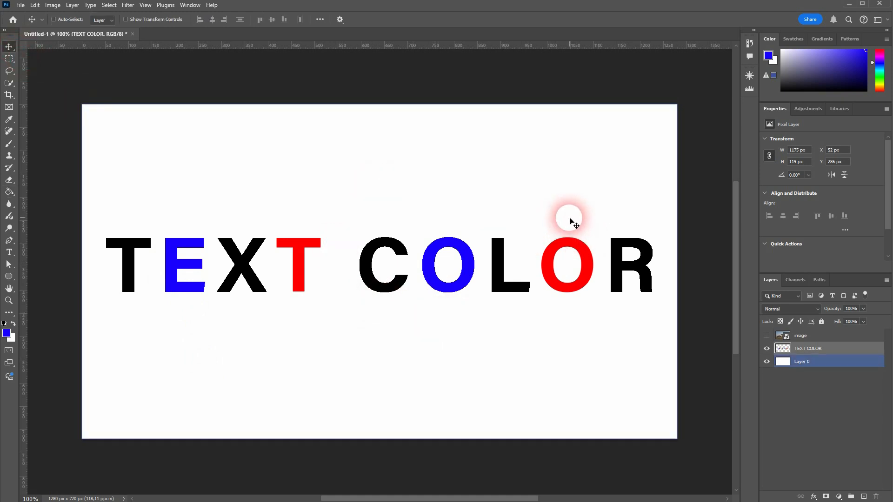